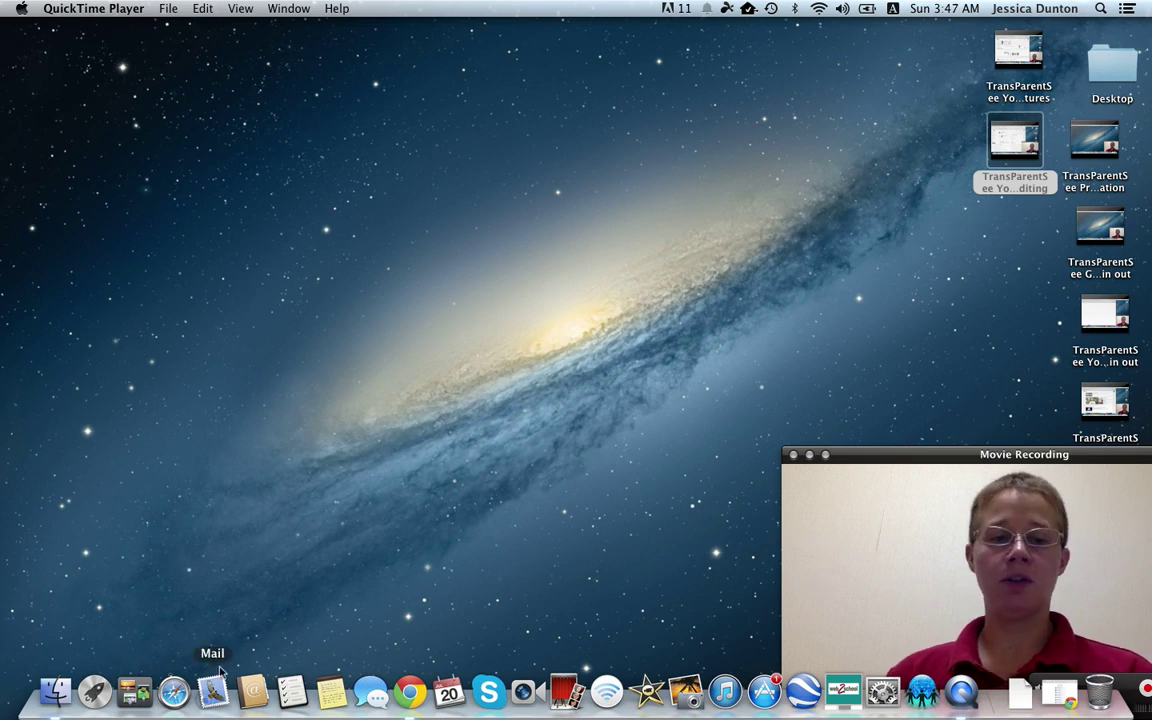
# Switch to Safari and look through the extended list of Google apps for Sites.
pyautogui.click(176, 692)
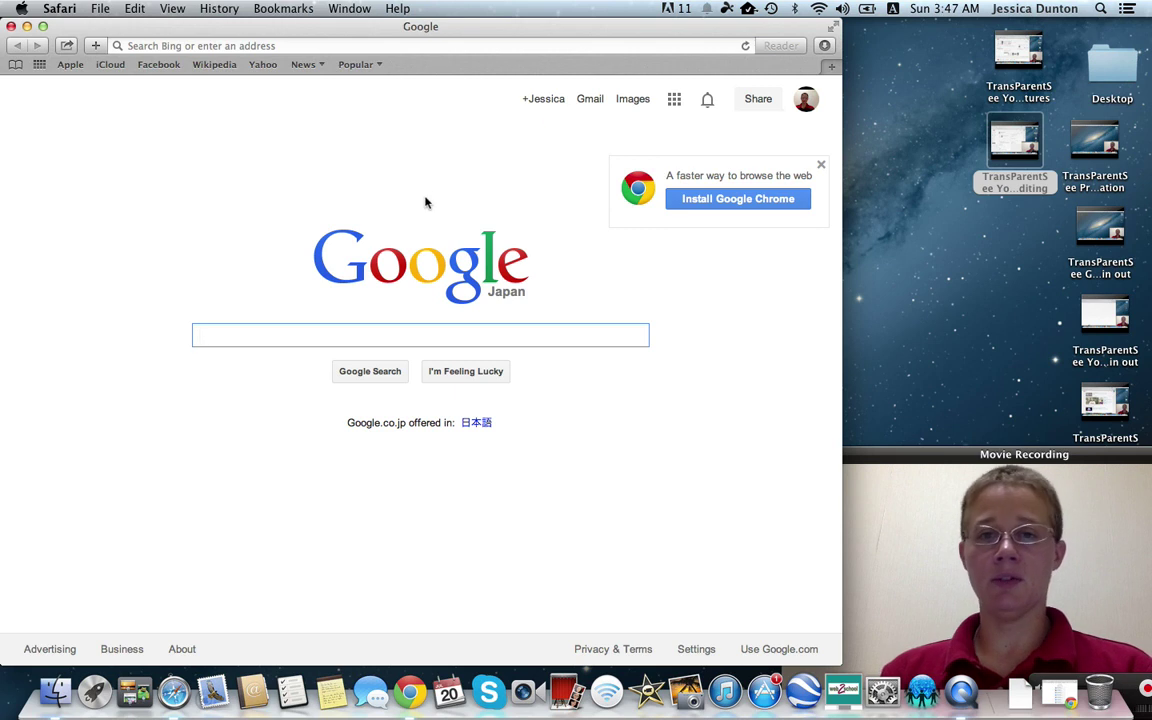
pyautogui.click(675, 102)
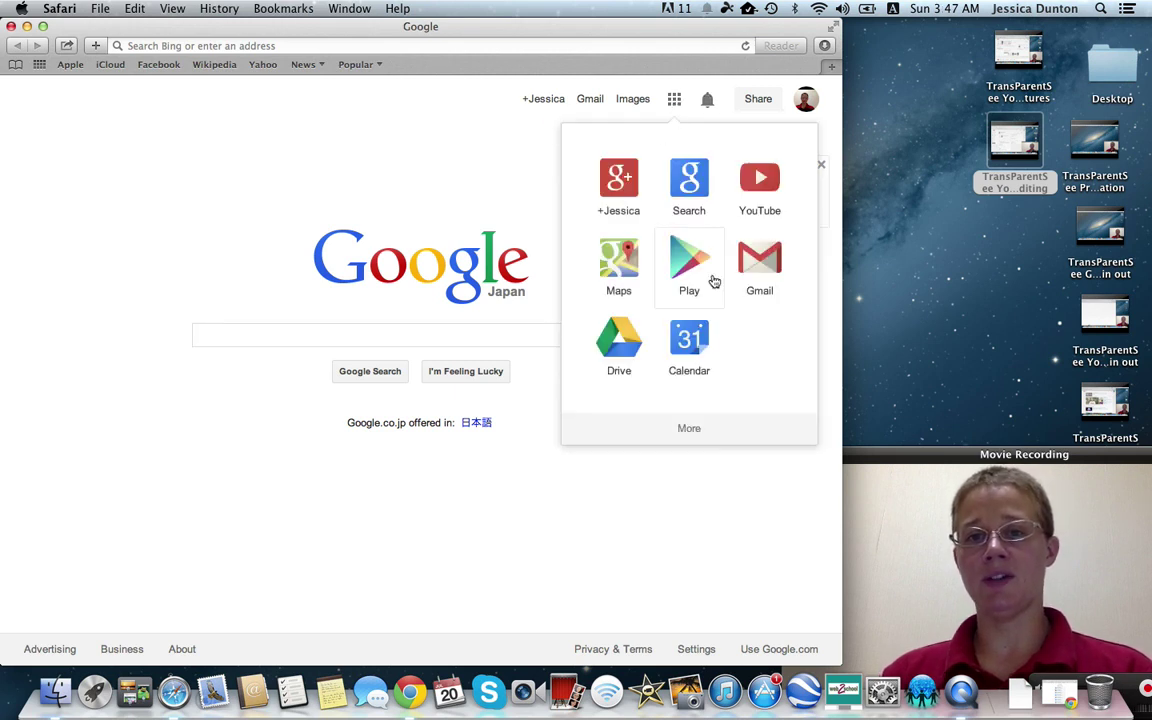
pyautogui.click(690, 429)
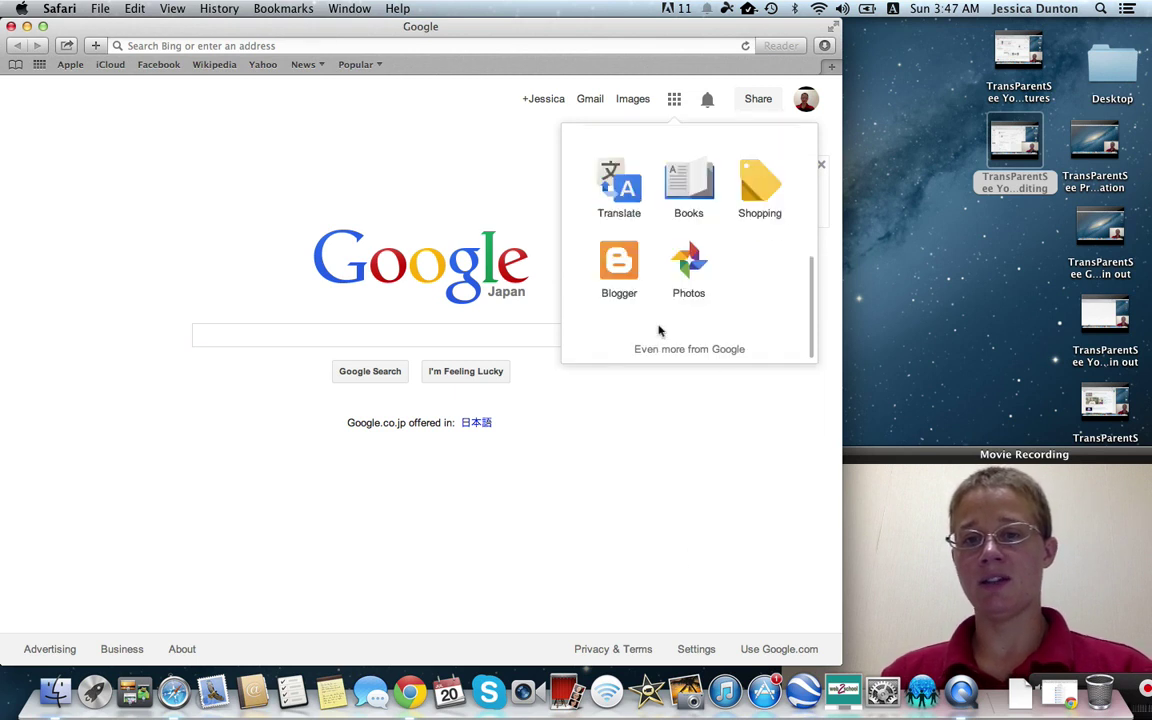
pyautogui.click(329, 160)
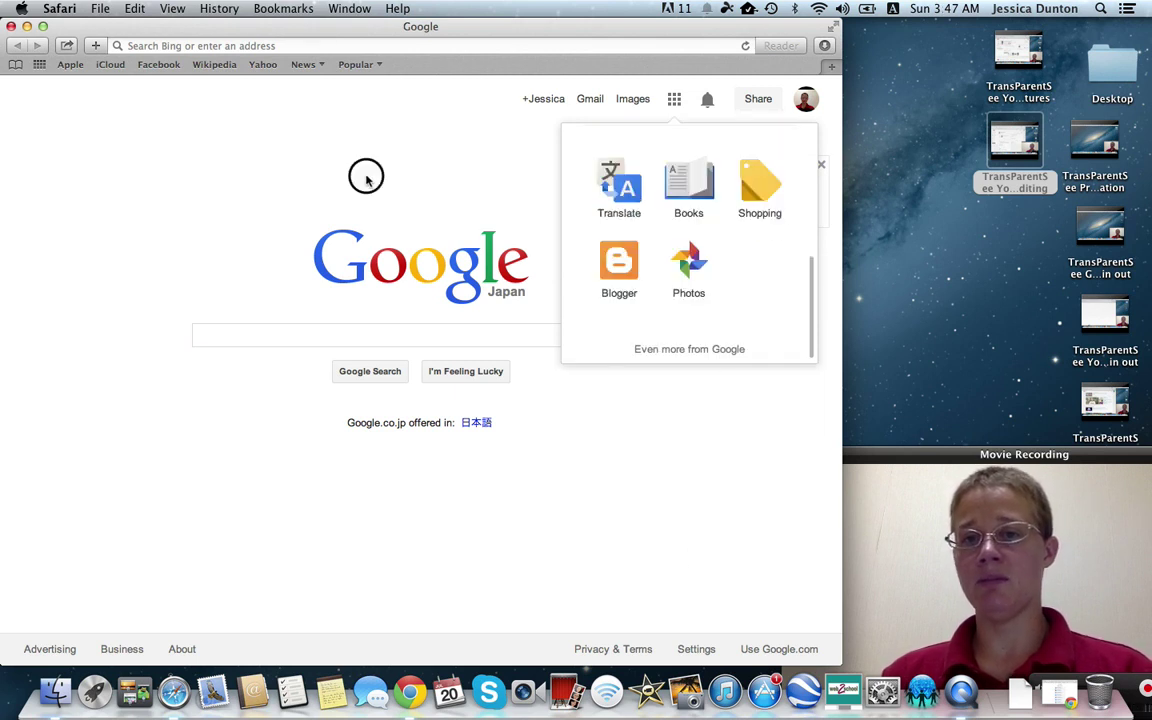
# Go to sites.google.com in the browser.
pyautogui.click(247, 45)
pyautogui.write('sites.google.com')
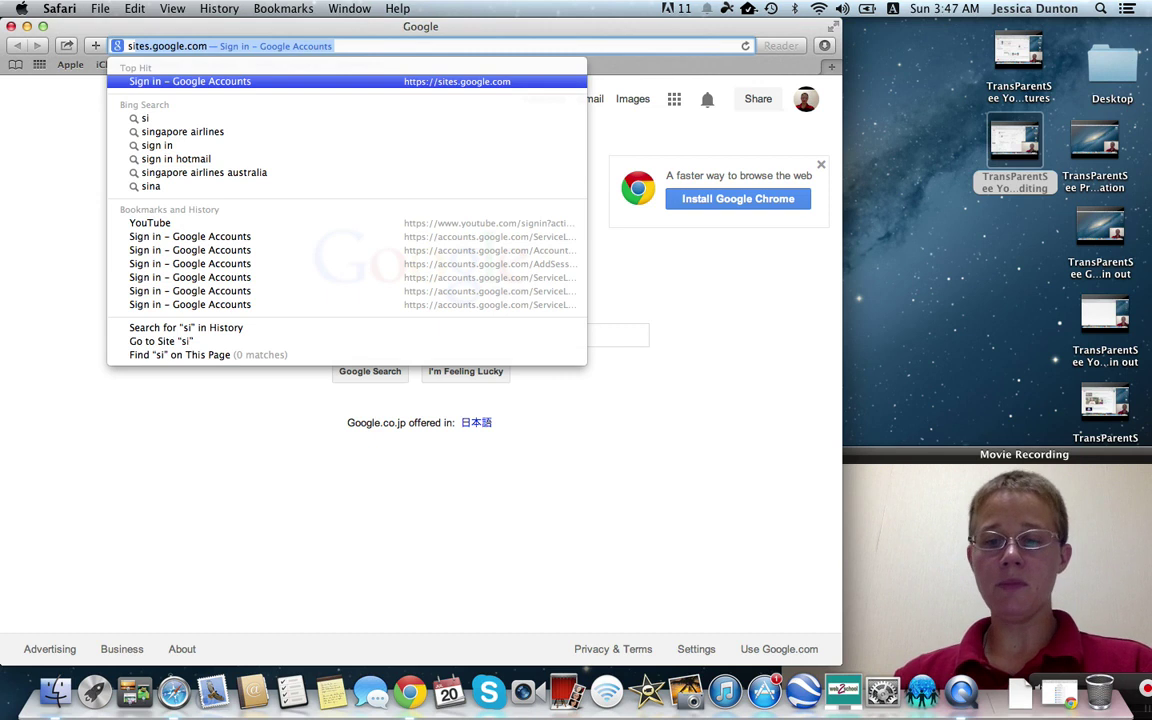
pyautogui.press('Return')
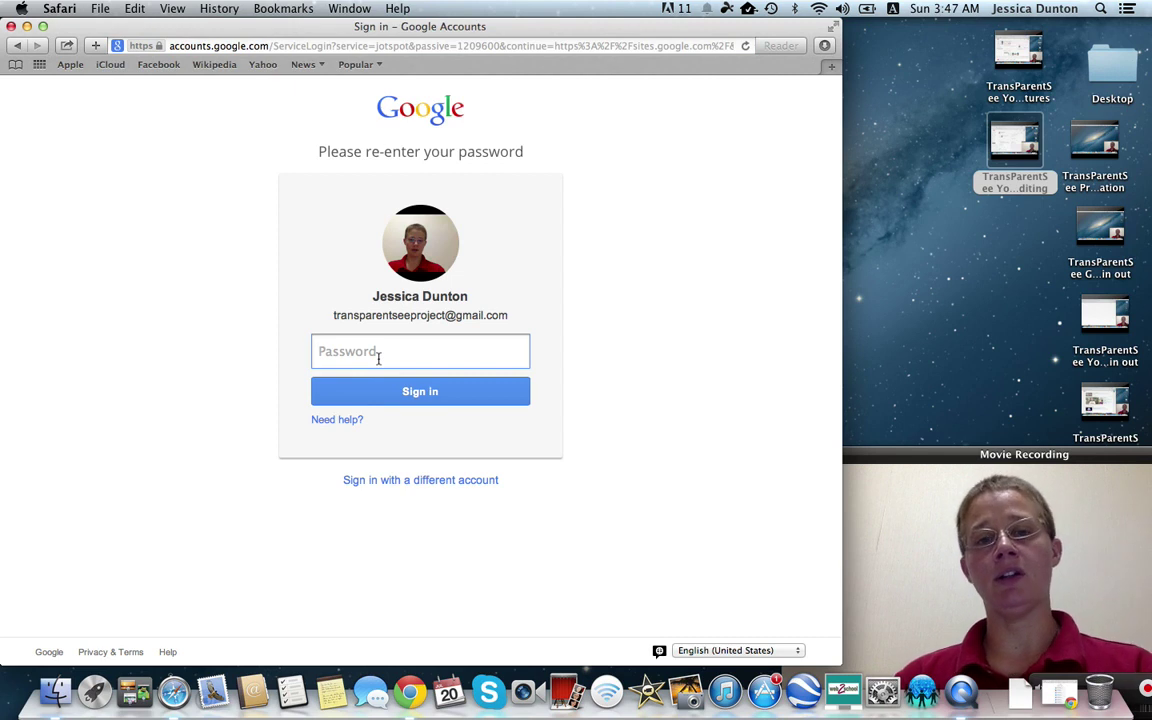
# Enter the account password and sign in to Google Sites.
pyautogui.write('••••••••••')
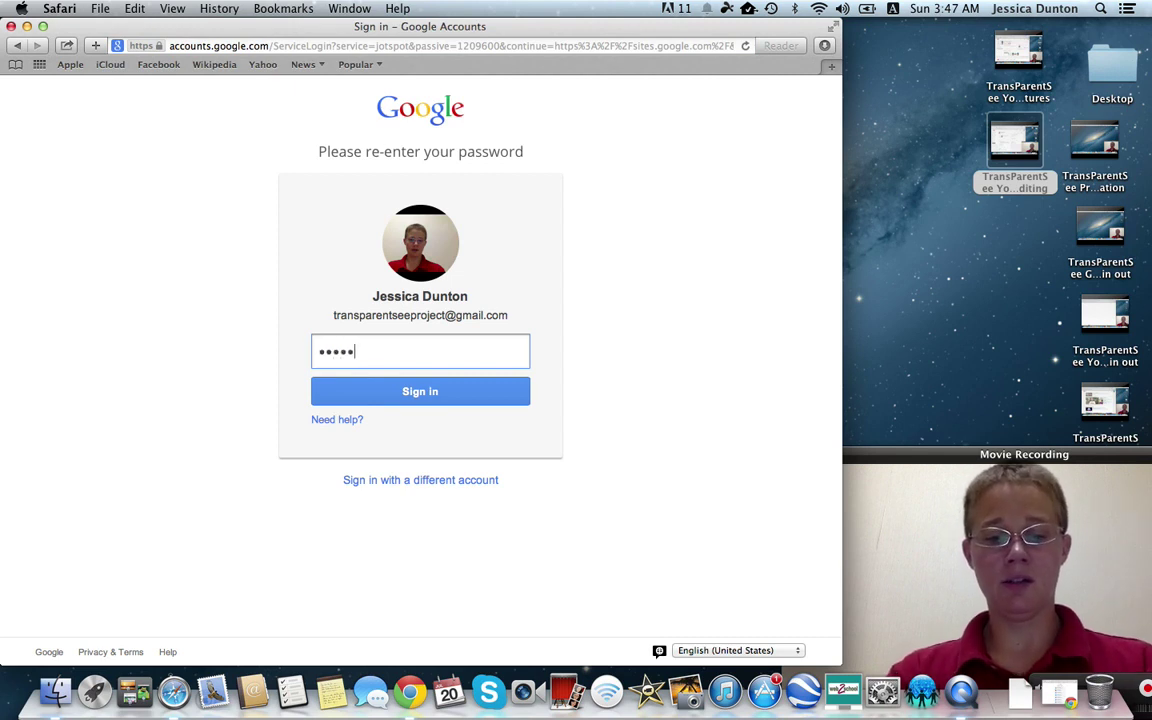
pyautogui.click(371, 404)
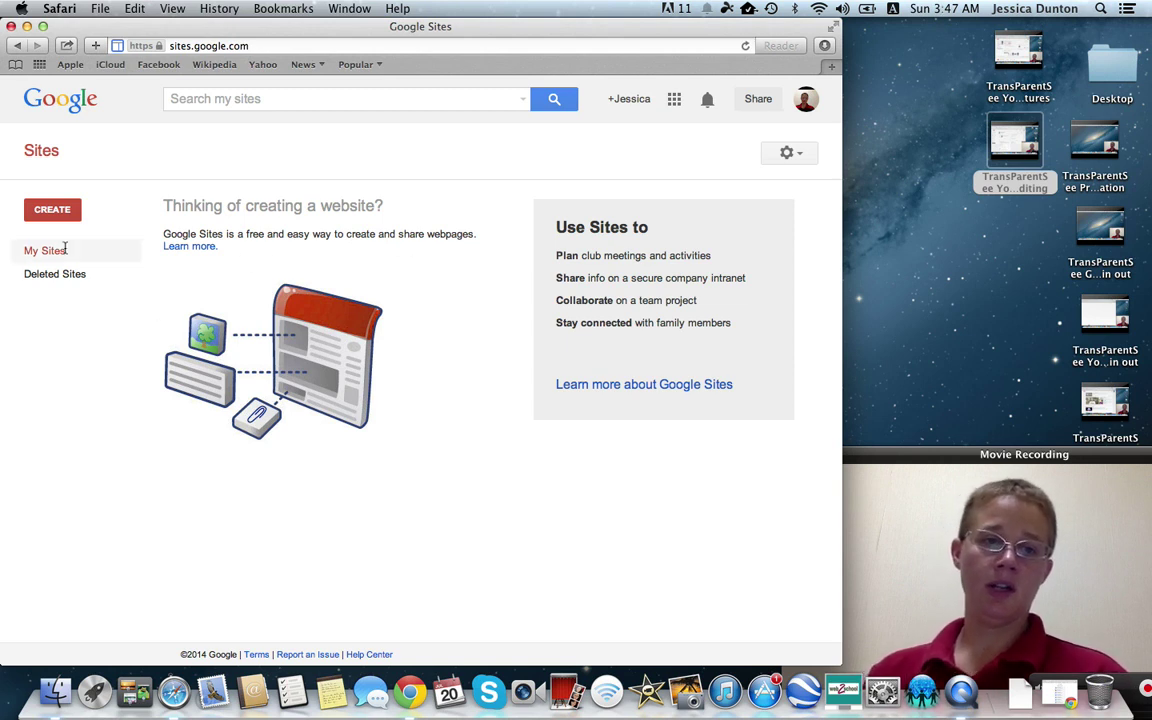
# Start creating a new site from the blank template and name it "The TransparentSee Project".
pyautogui.click(36, 212)
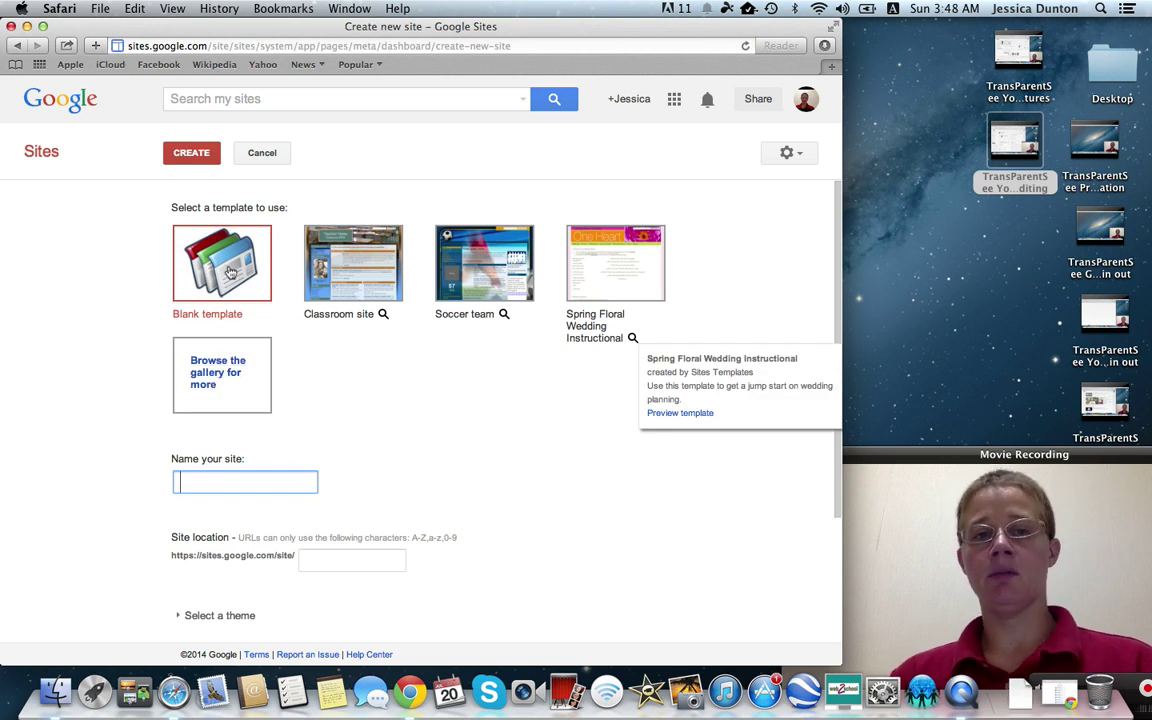
pyautogui.click(225, 487)
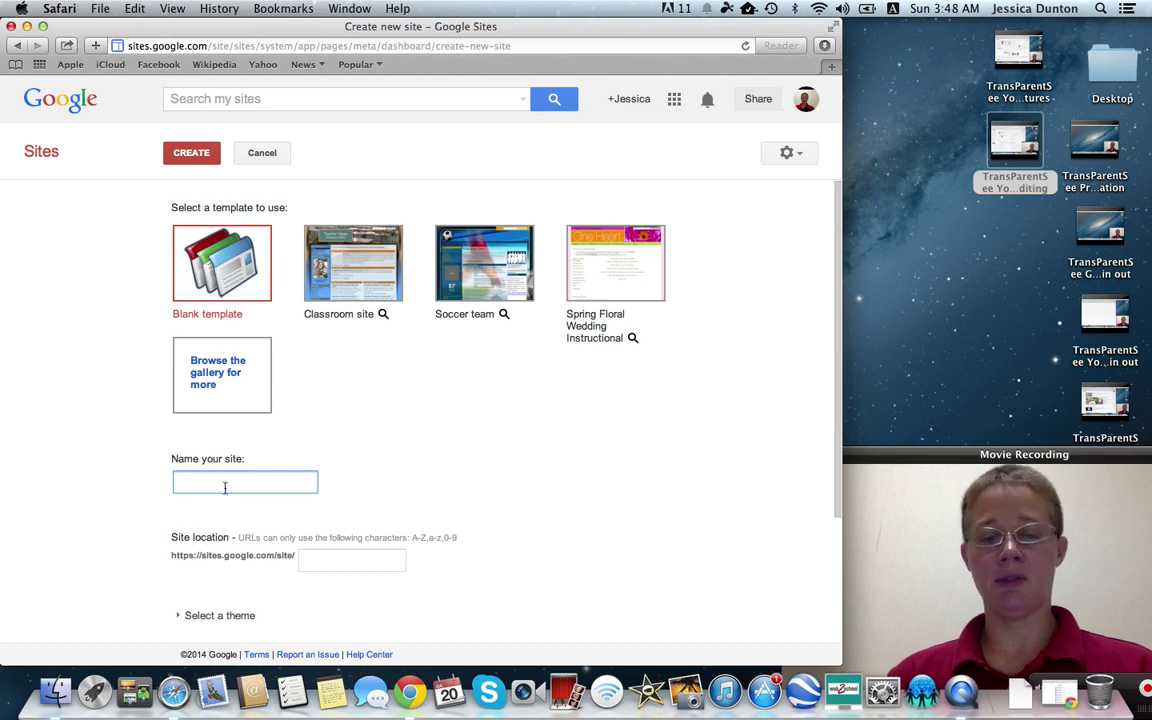
pyautogui.write('Transp')
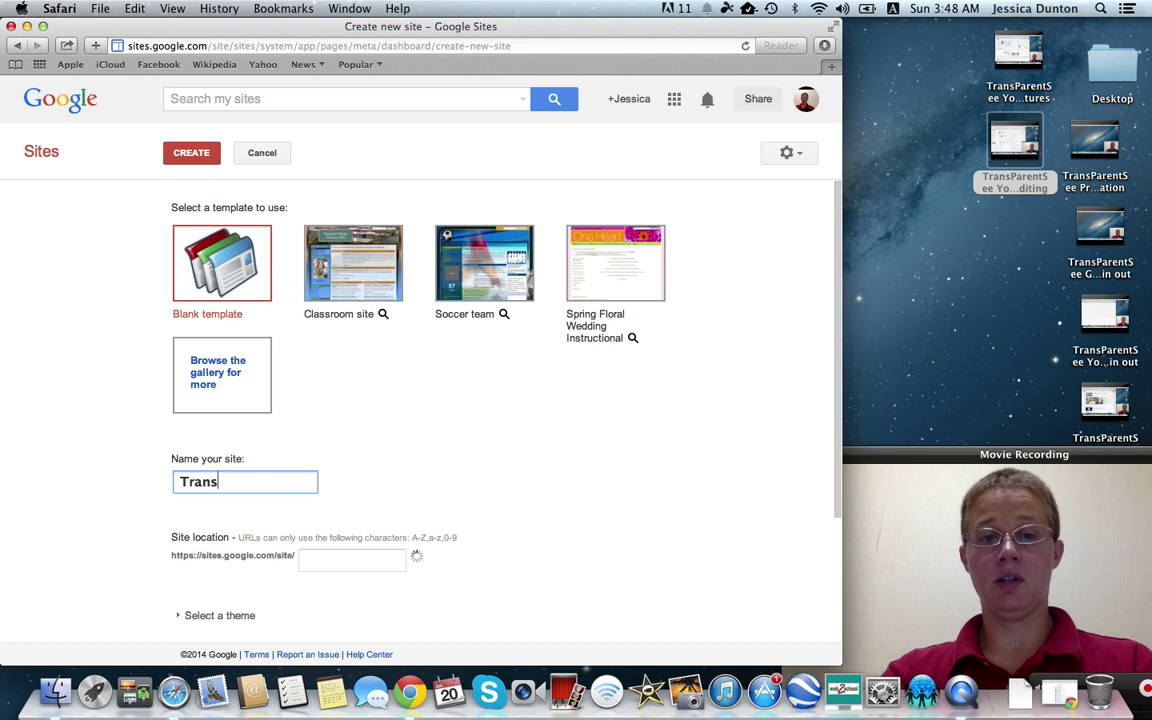
pyautogui.press('BackSpace')
pyautogui.press('BackSpace')
pyautogui.press('BackSpace')
pyautogui.press('BackSpace')
pyautogui.press('BackSpace')
pyautogui.write('a')
pyautogui.press('BackSpace')
pyautogui.write('he Transp')
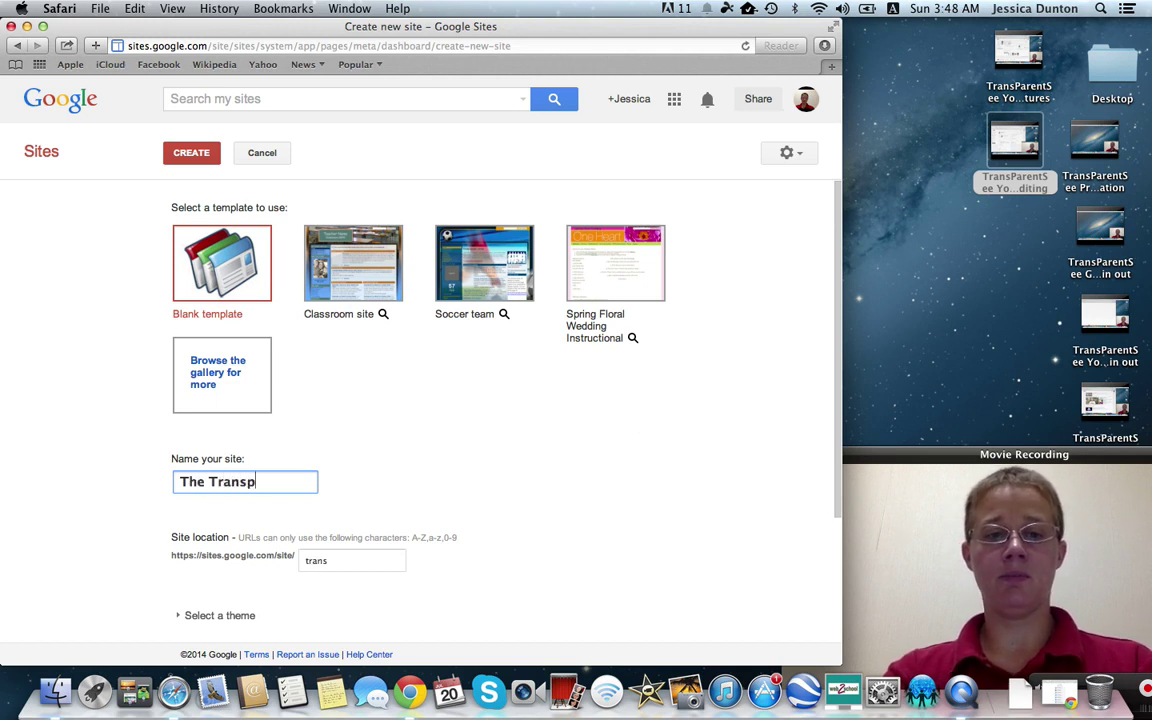
pyautogui.write('arentSee ')
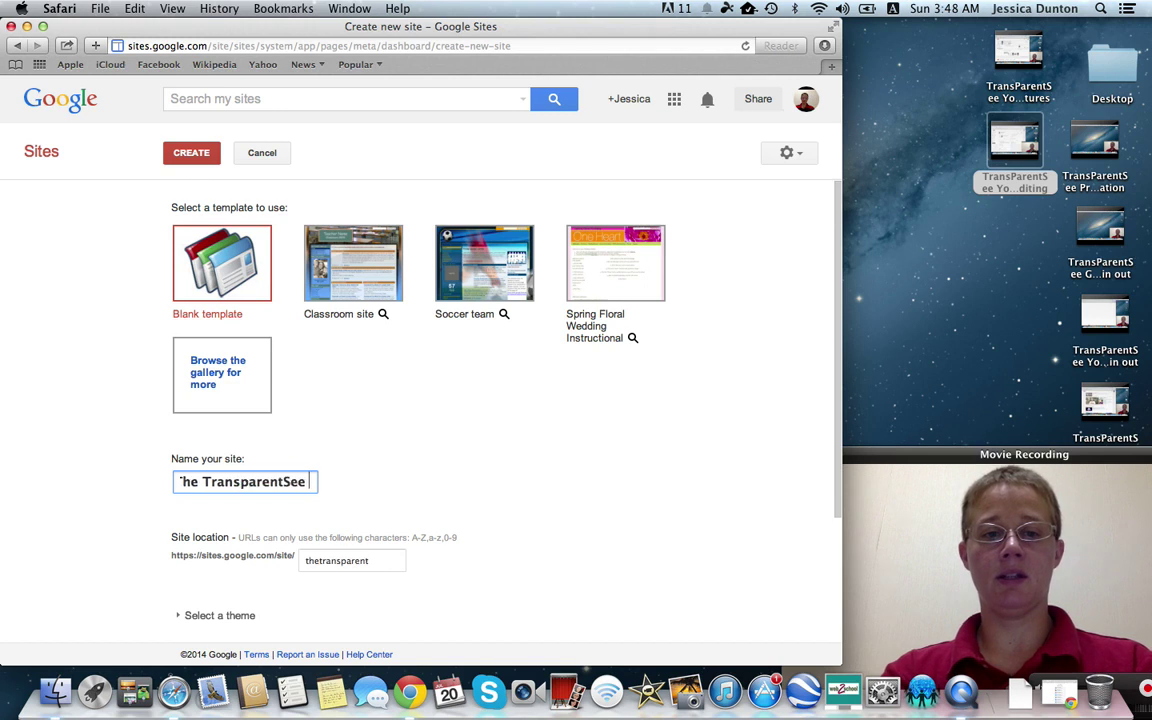
pyautogui.write('Project')
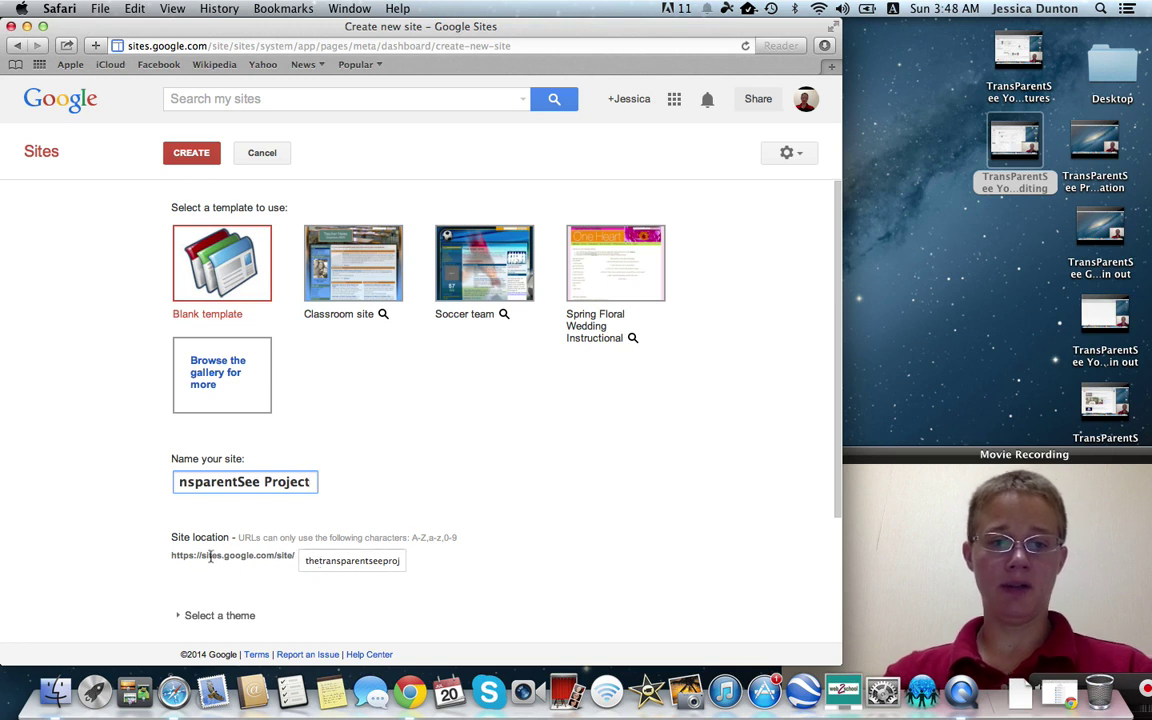
# Shorten the site location to "transparentseeproject" by removing the leading "the".
pyautogui.click(318, 561)
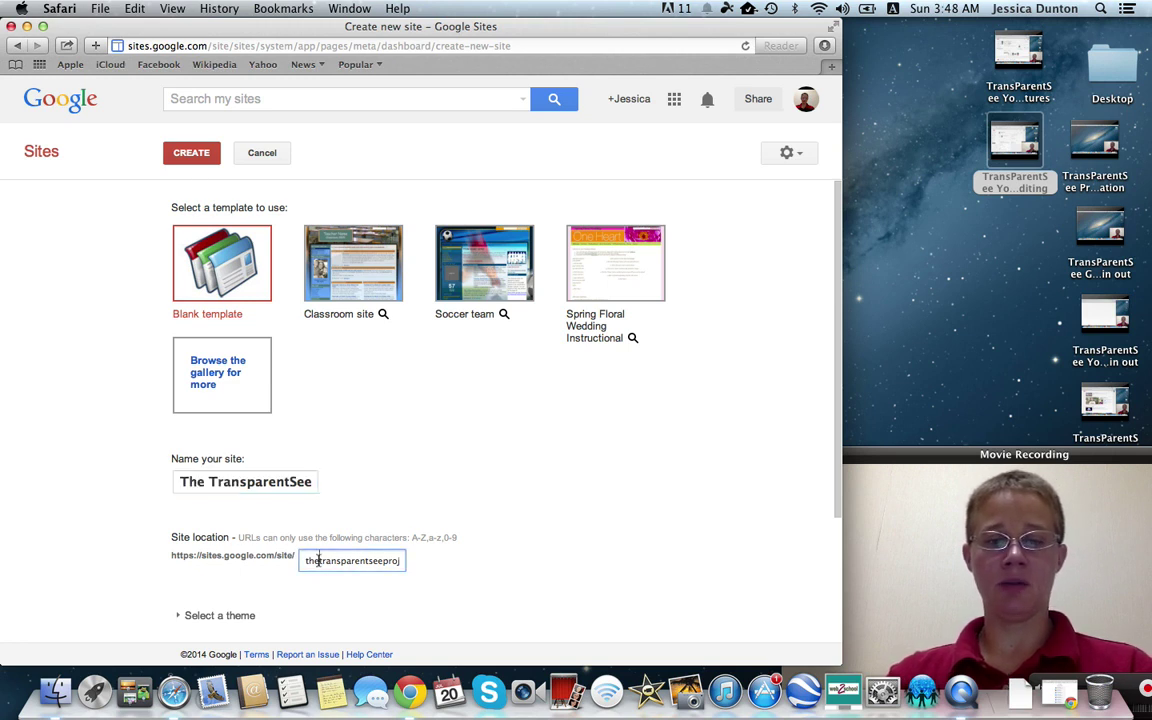
pyautogui.press('BackSpace')
pyautogui.press('BackSpace')
pyautogui.press('BackSpace')
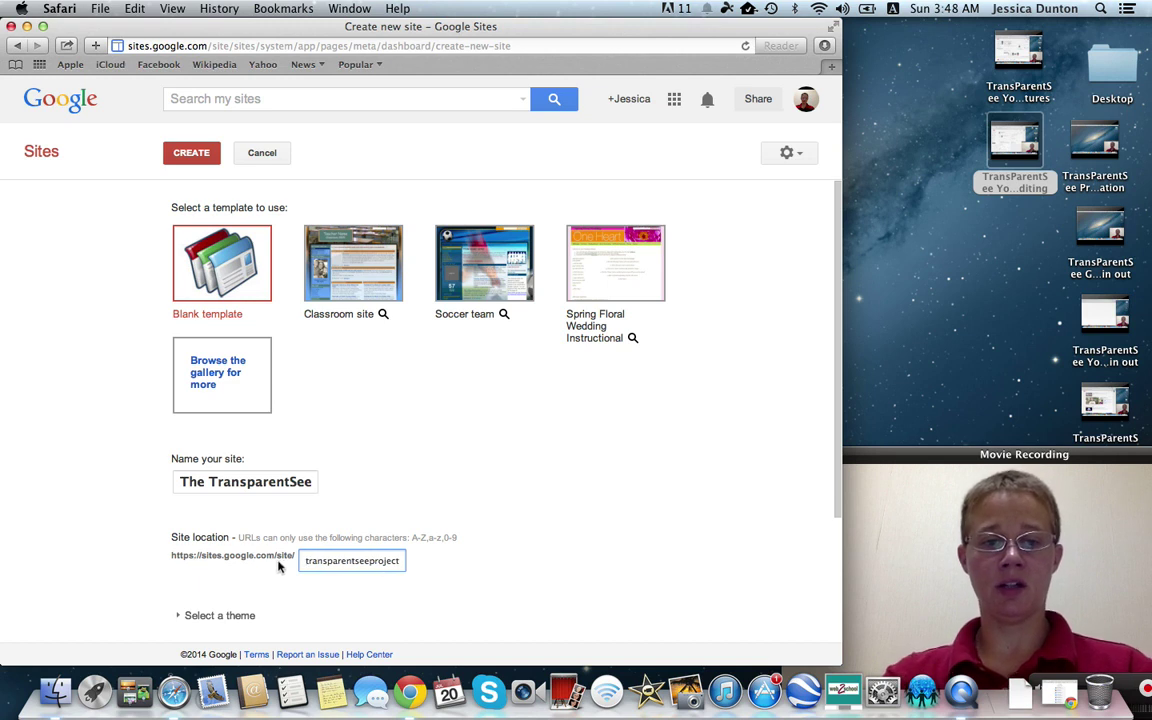
pyautogui.click(480, 568)
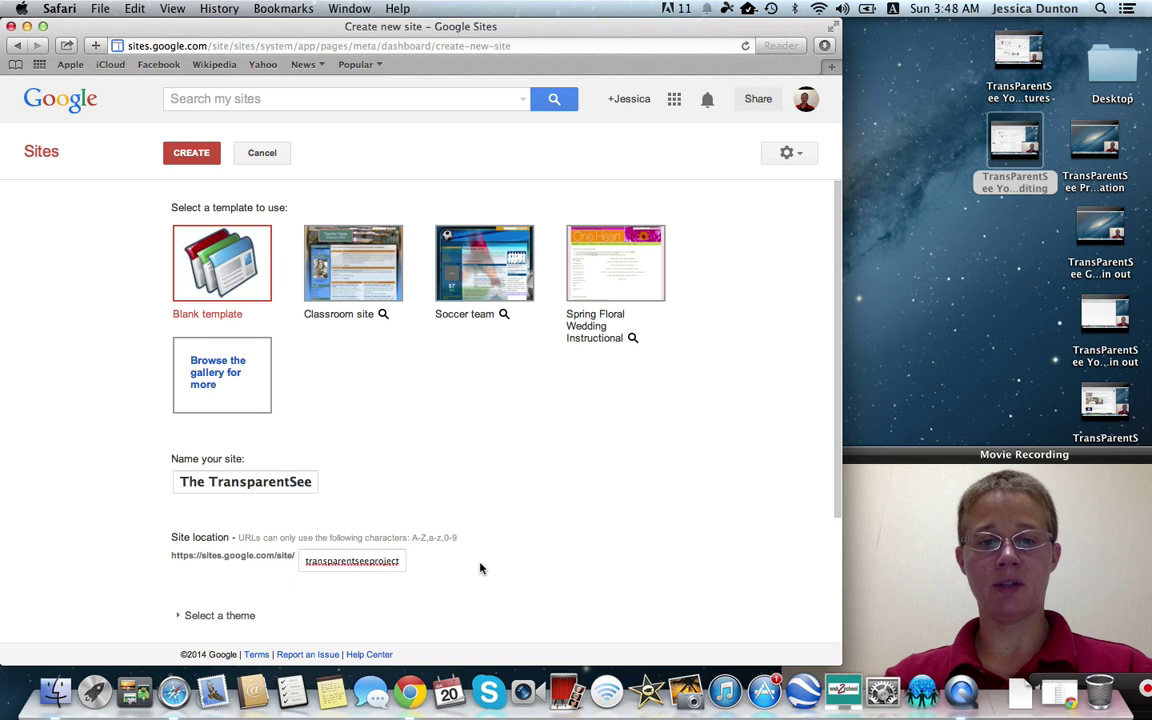
# Browse the available site themes and select the "Launch default" theme.
pyautogui.moveTo(836, 473); pyautogui.dragTo(825, 589)
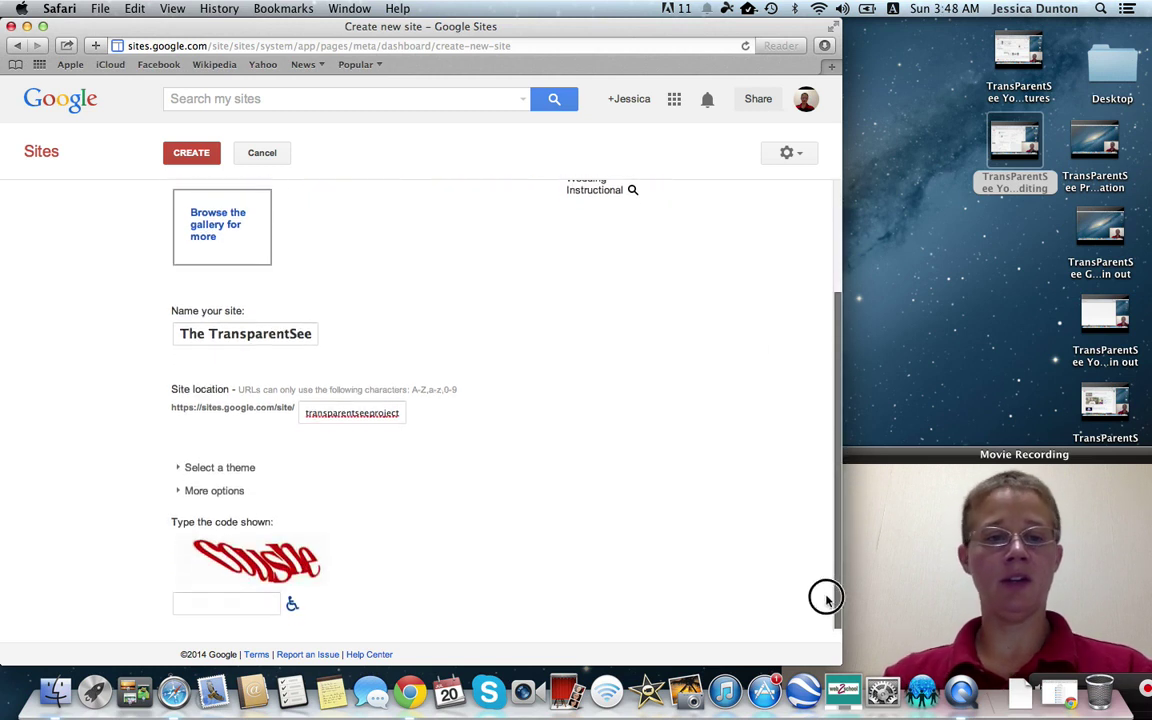
pyautogui.click(185, 467)
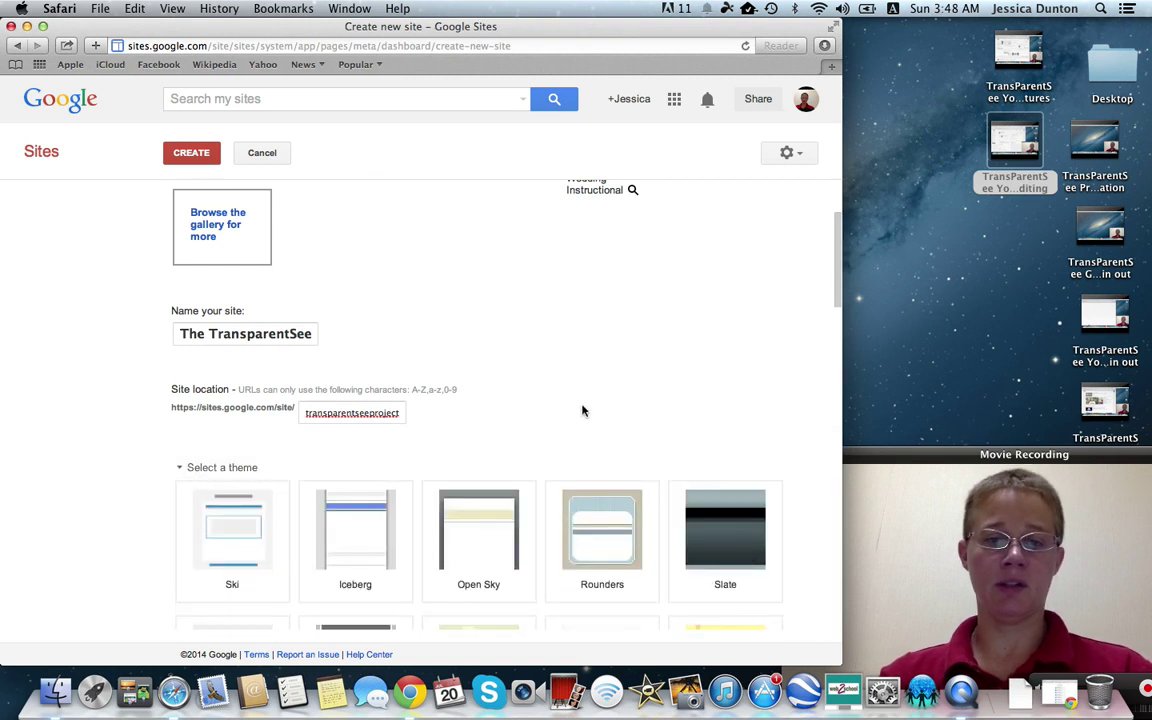
pyautogui.scroll(-3, 581, 409)
pyautogui.scroll(-3, 480, 400)
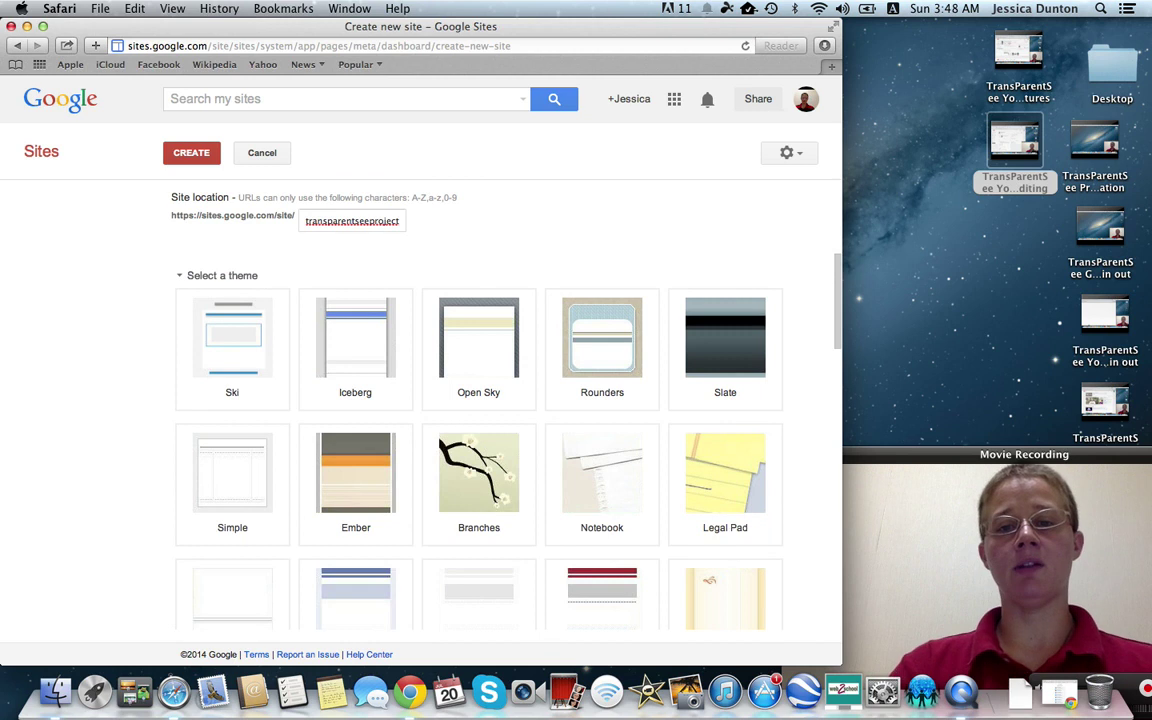
pyautogui.scroll(-4, 656, 428)
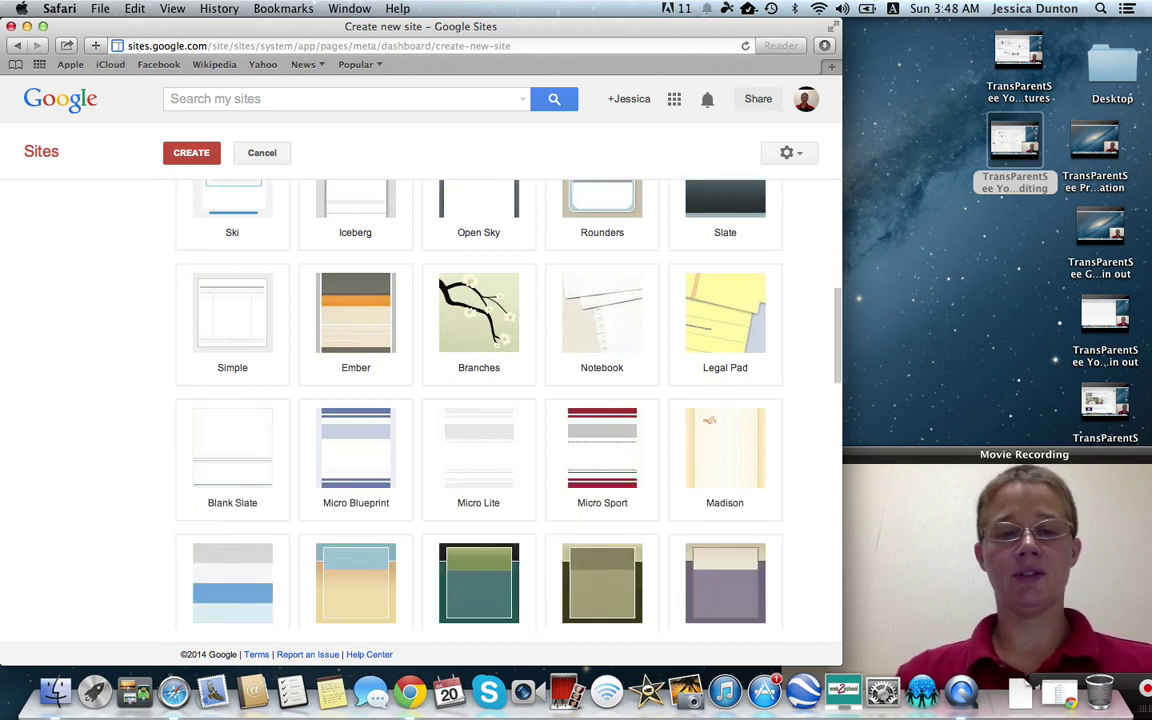
pyautogui.scroll(-5, 513, 445)
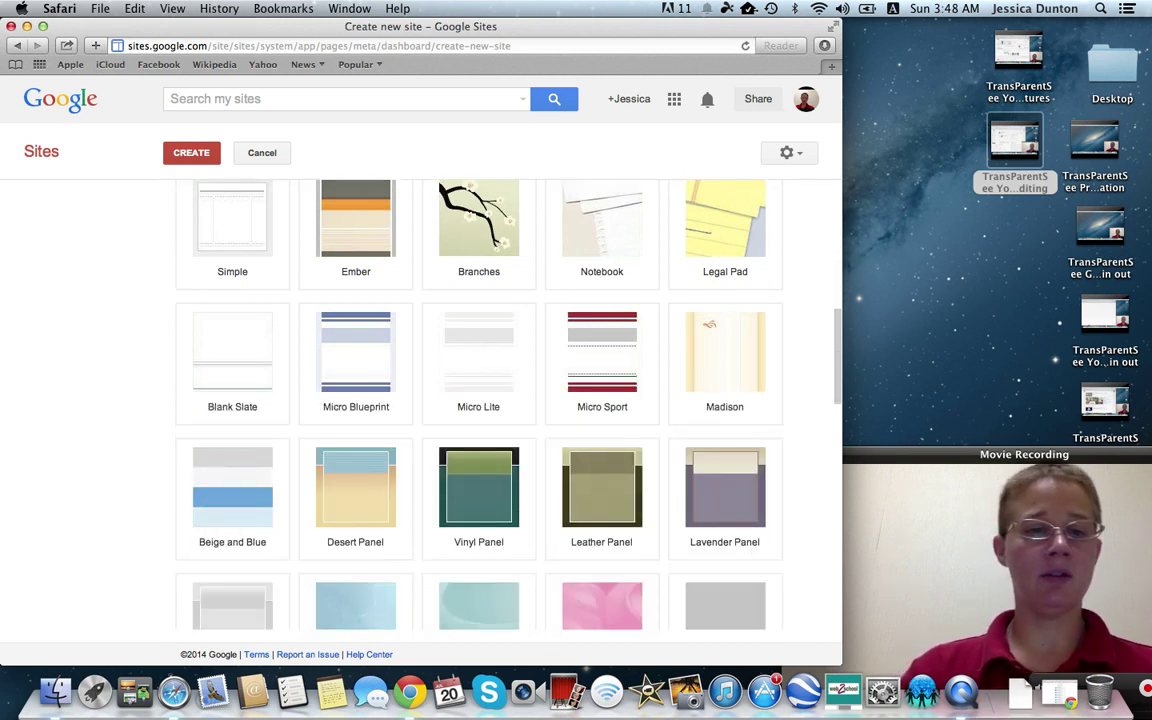
pyautogui.scroll(-4, 501, 456)
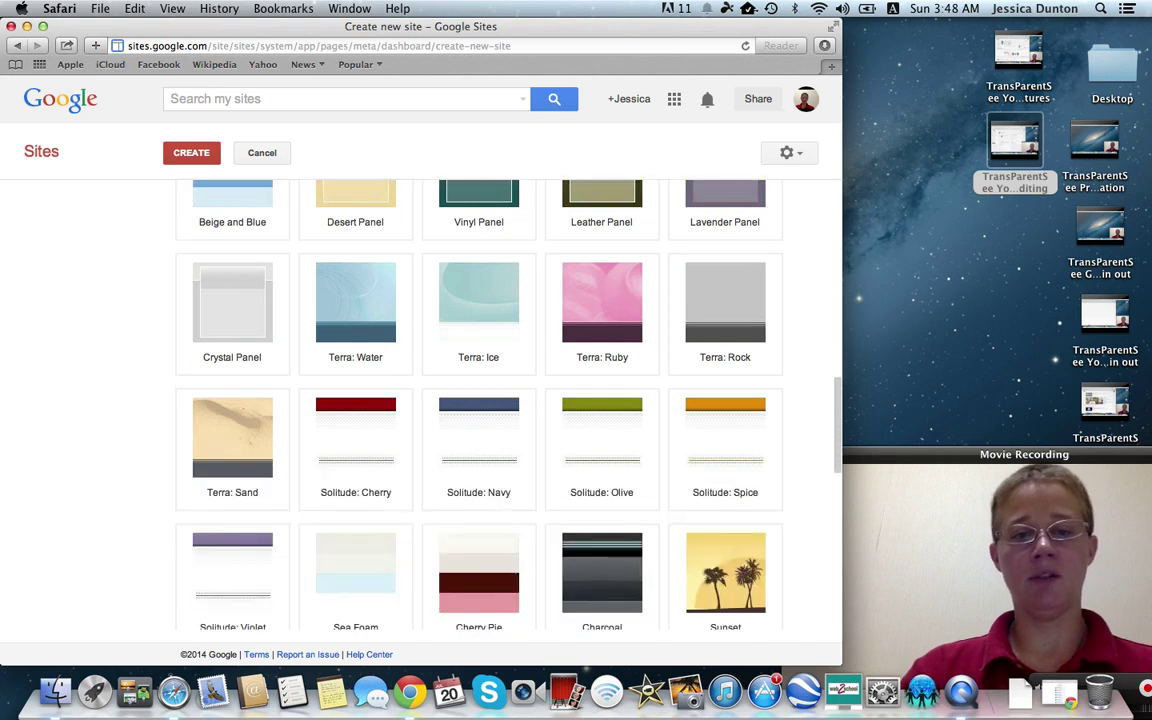
pyautogui.scroll(-6, 470, 485)
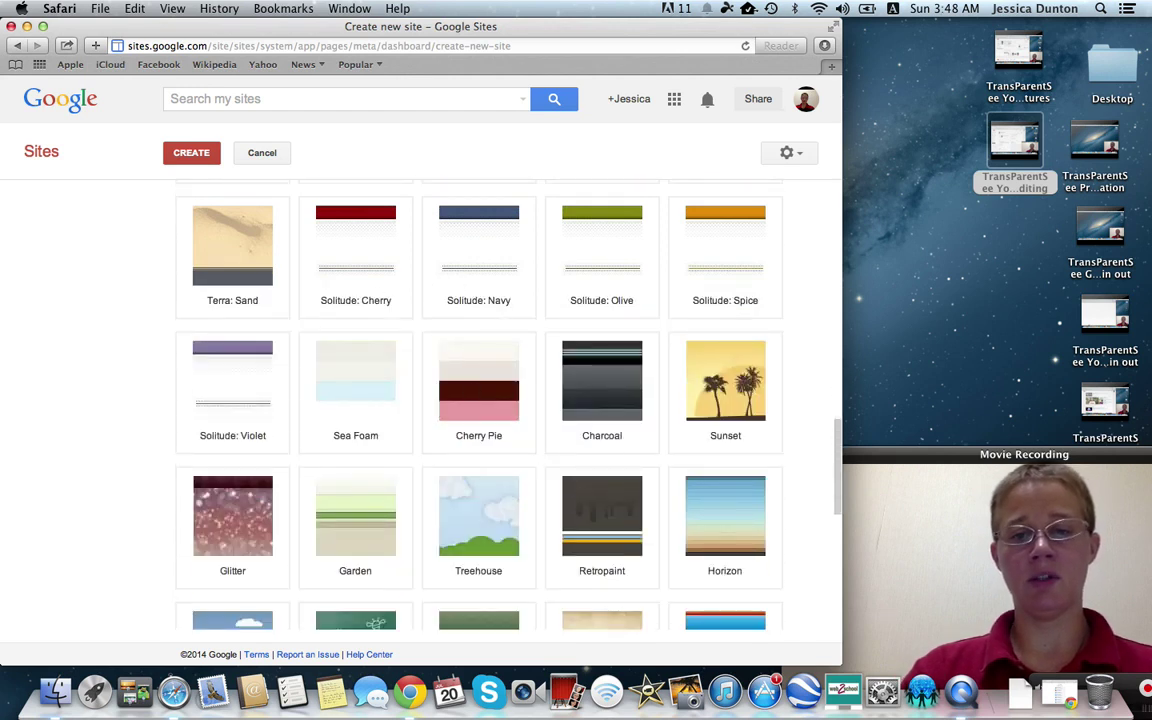
pyautogui.scroll(-8, 500, 522)
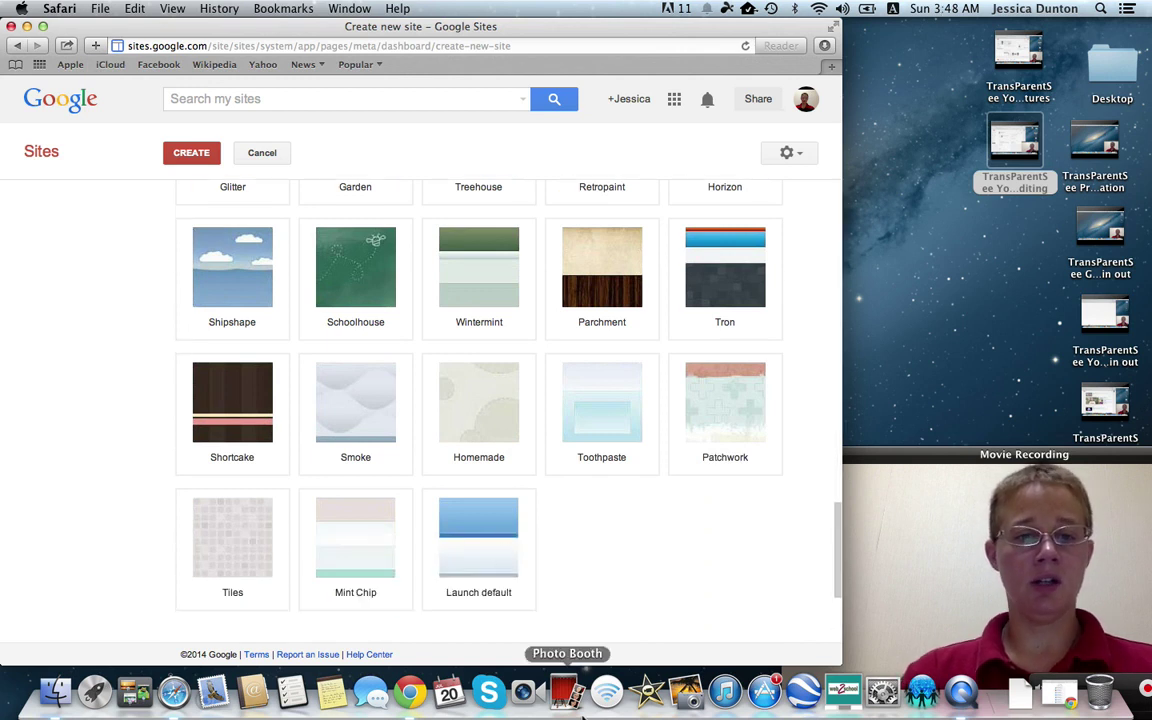
pyautogui.click(470, 532)
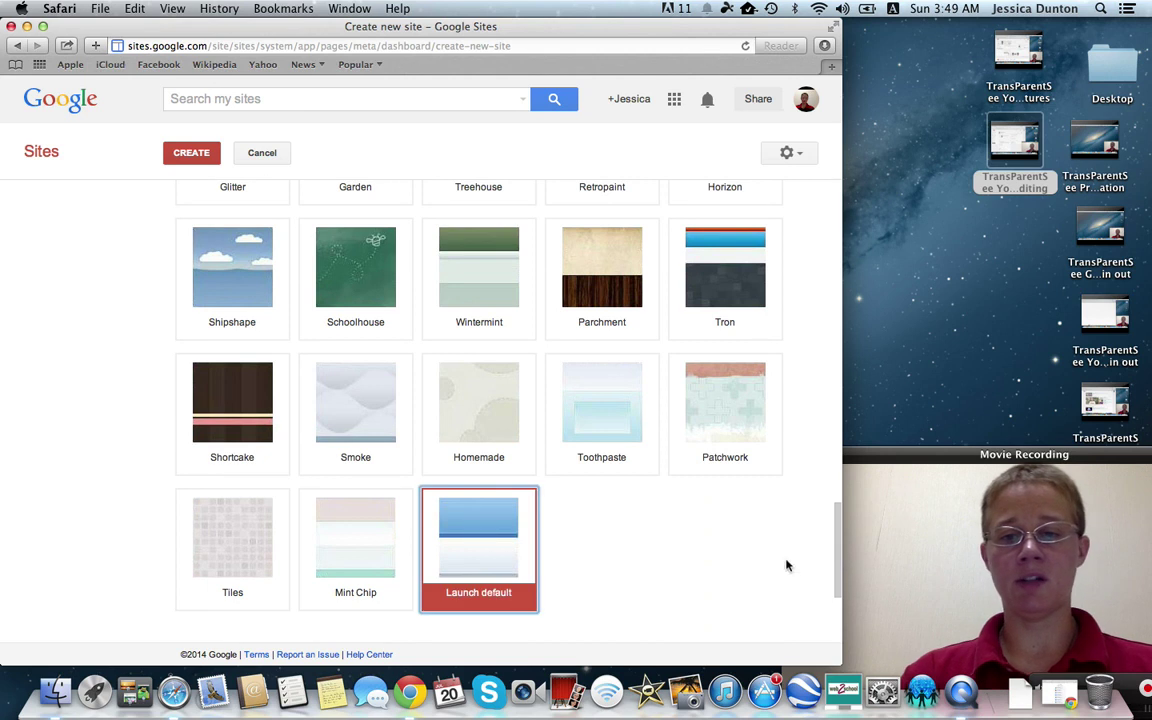
# Fill in the verification code from the distorted image and create the site.
pyautogui.moveTo(836, 553); pyautogui.dragTo(833, 607)
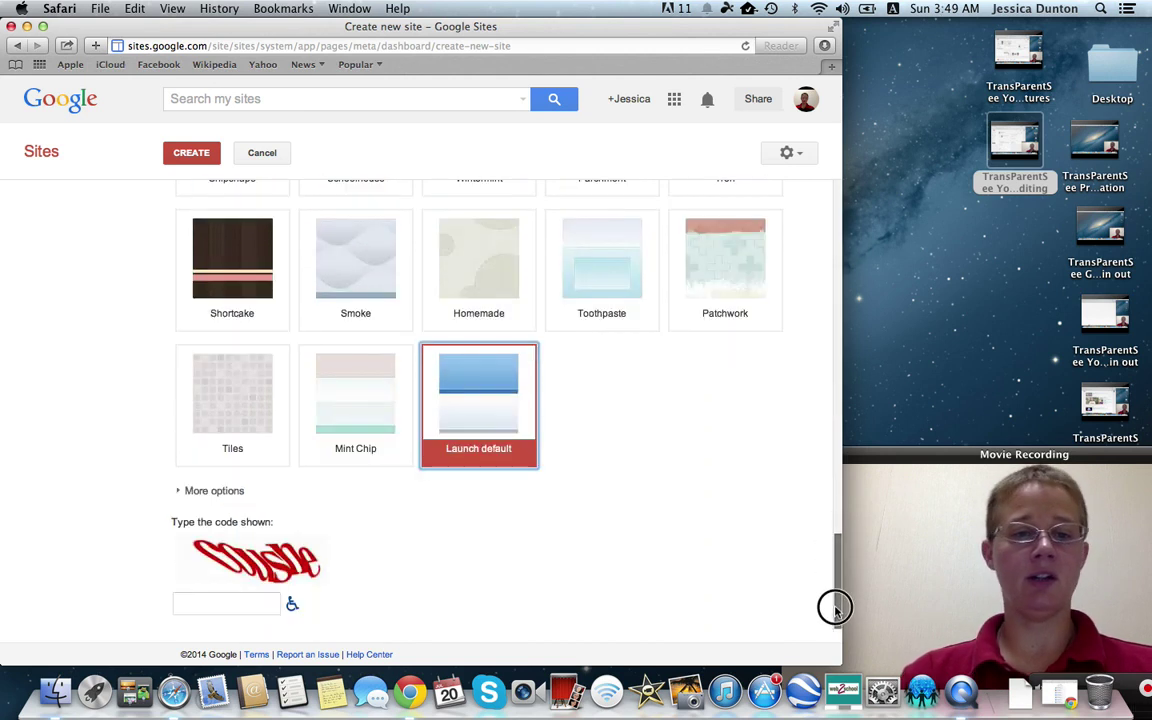
pyautogui.click(216, 608)
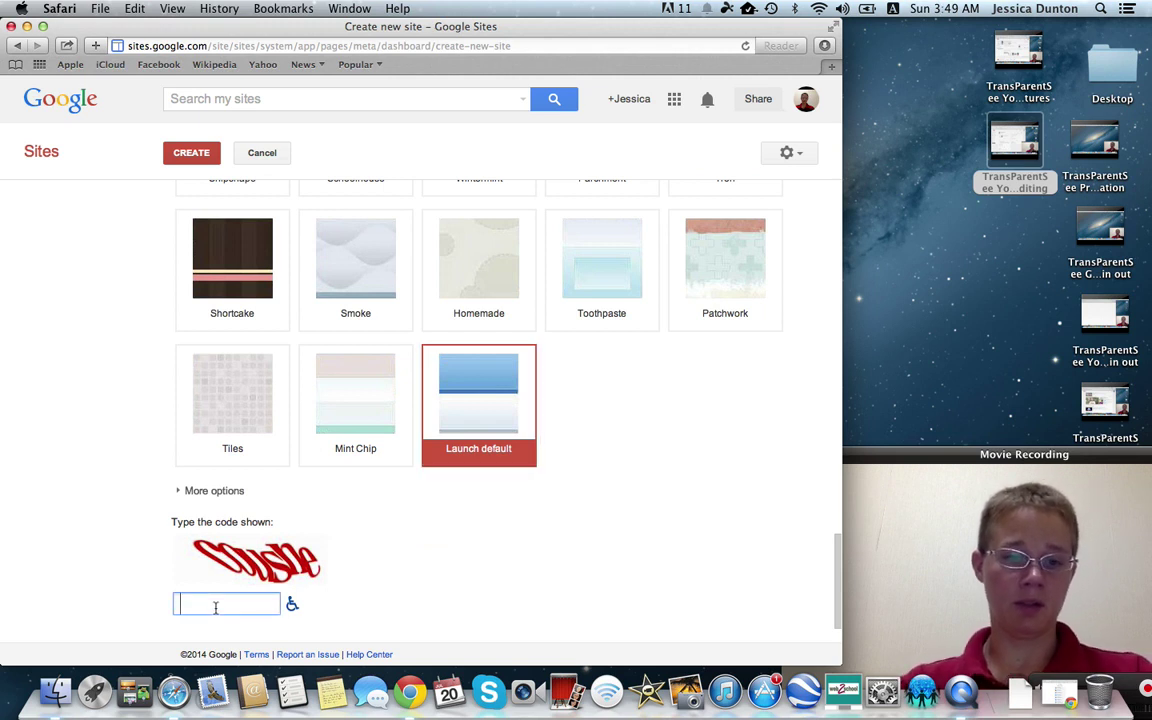
pyautogui.write('co')
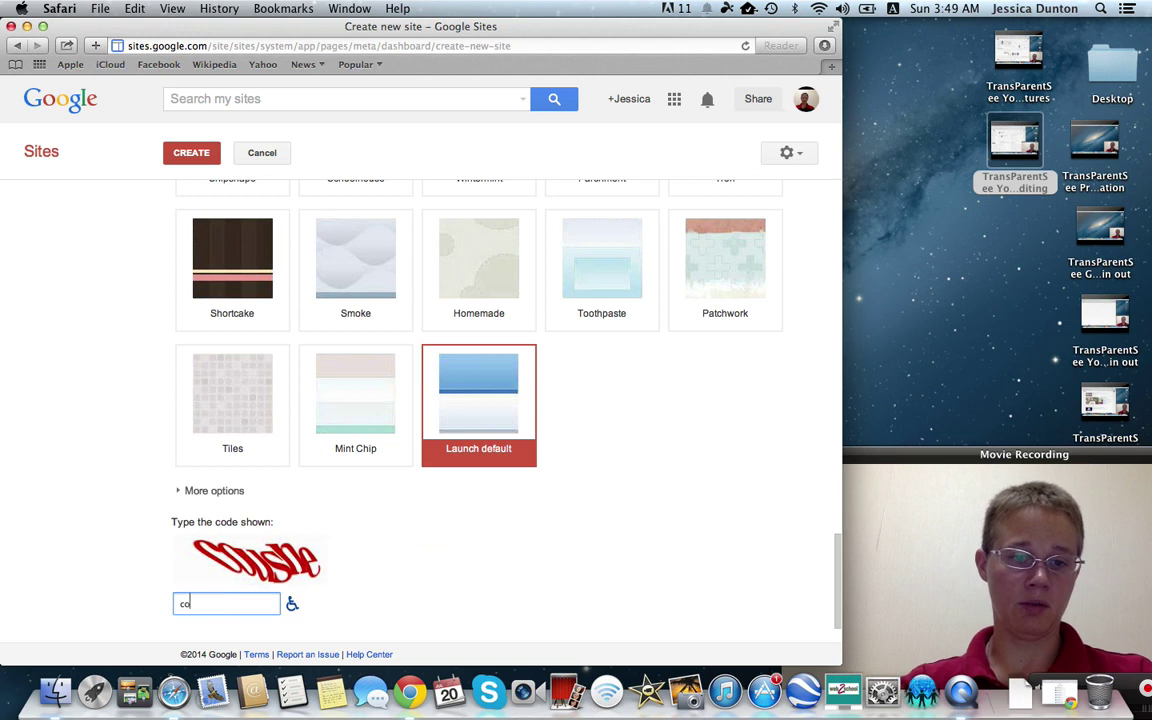
pyautogui.write('usne')
pyautogui.click(456, 590)
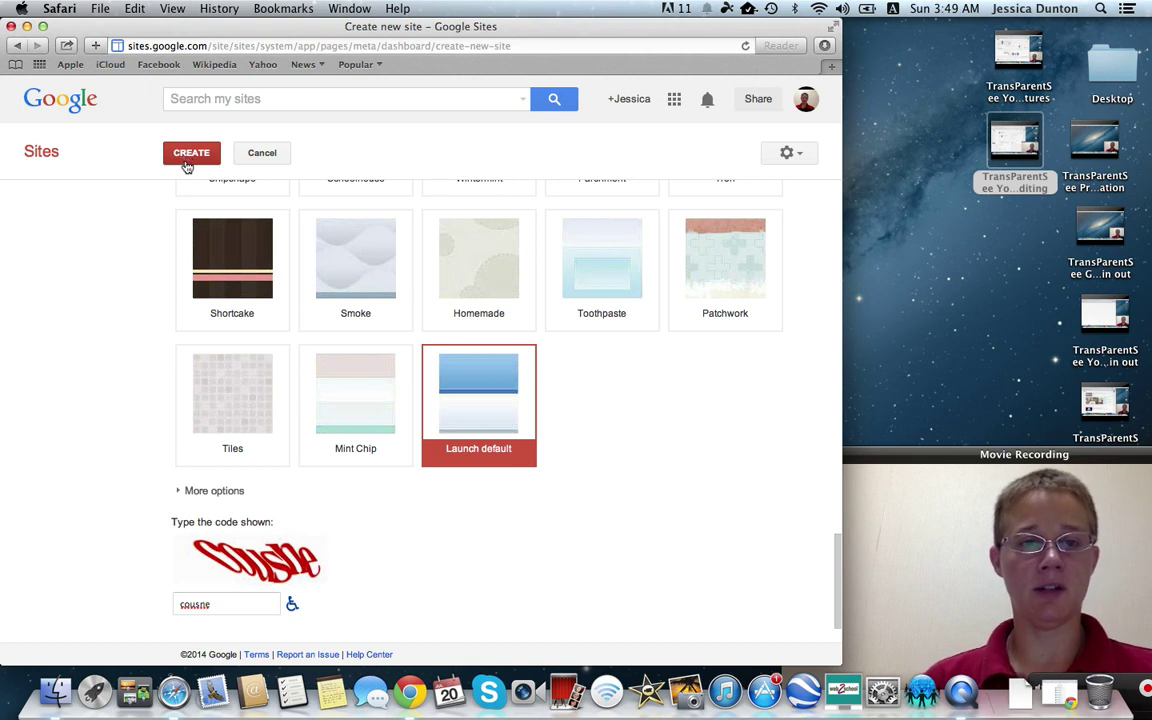
pyautogui.click(208, 604)
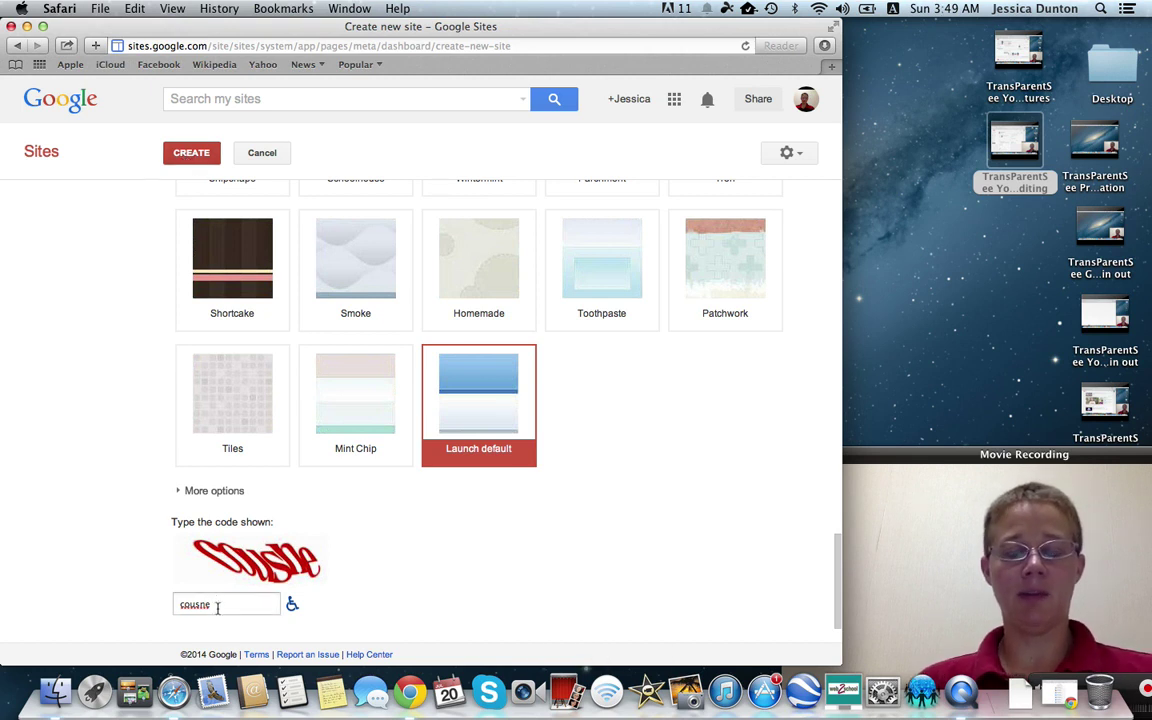
pyautogui.click(196, 158)
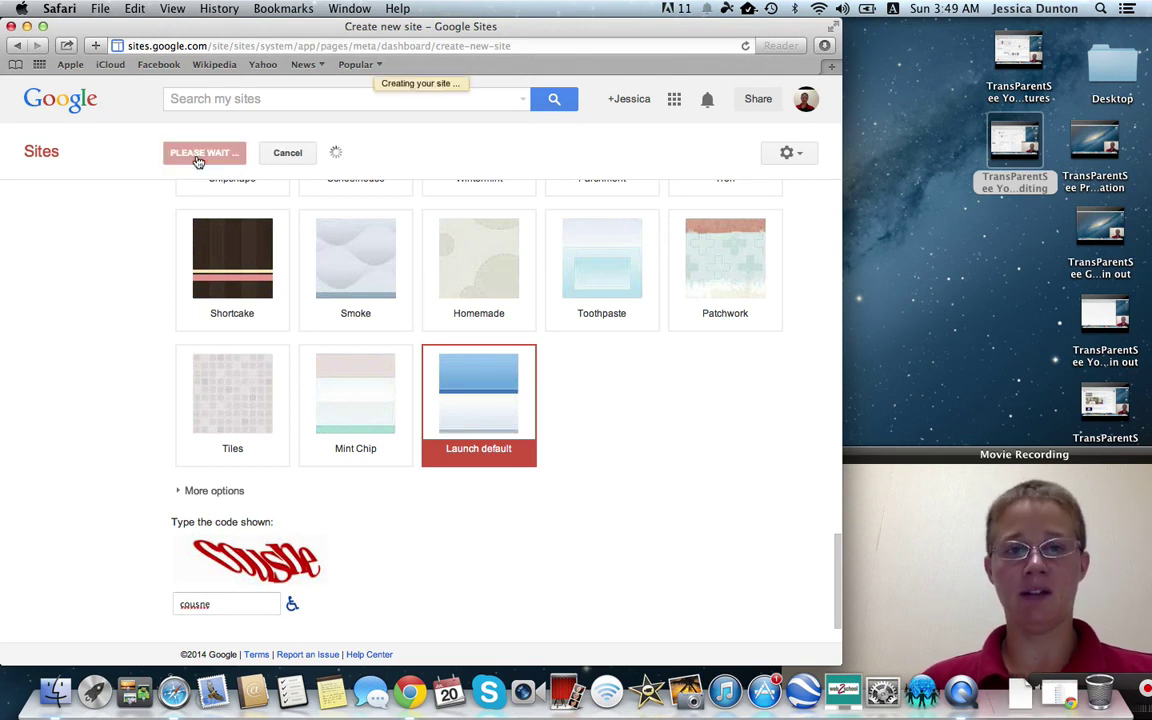